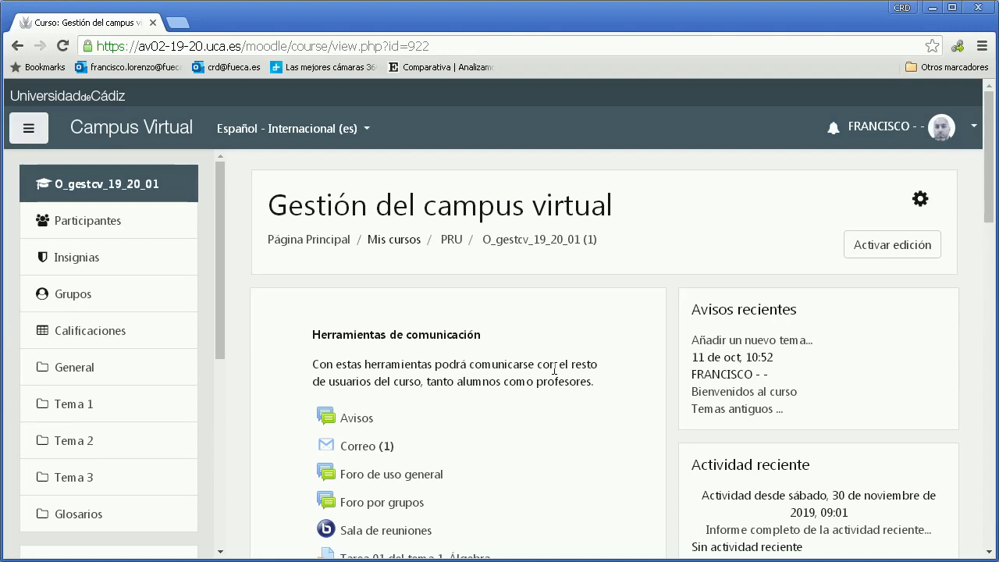
Open the hidden quiz Cuestionario de evaluación from the course page and start editing its questions
scroll(539, 361, "down", 2)
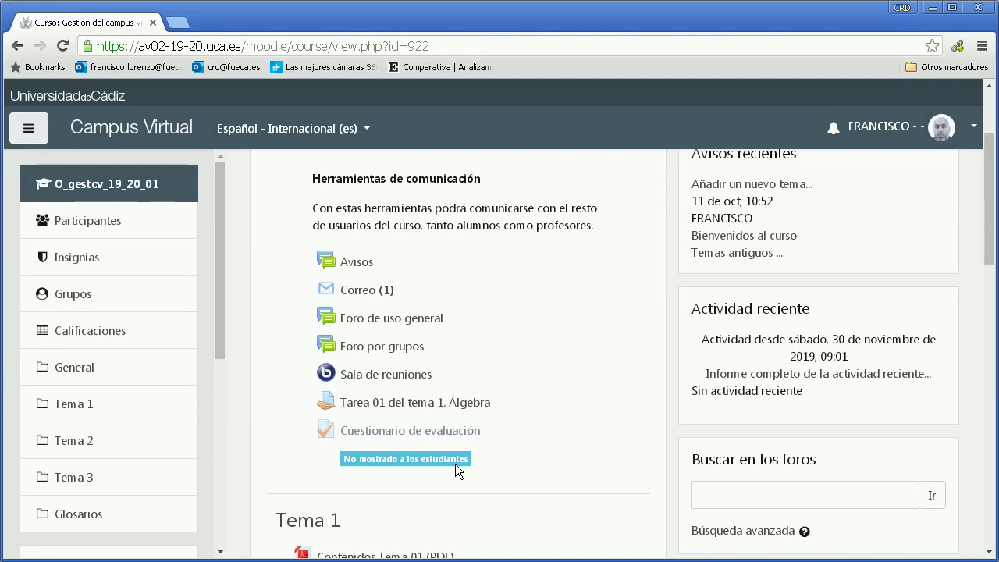
left_click(421, 434)
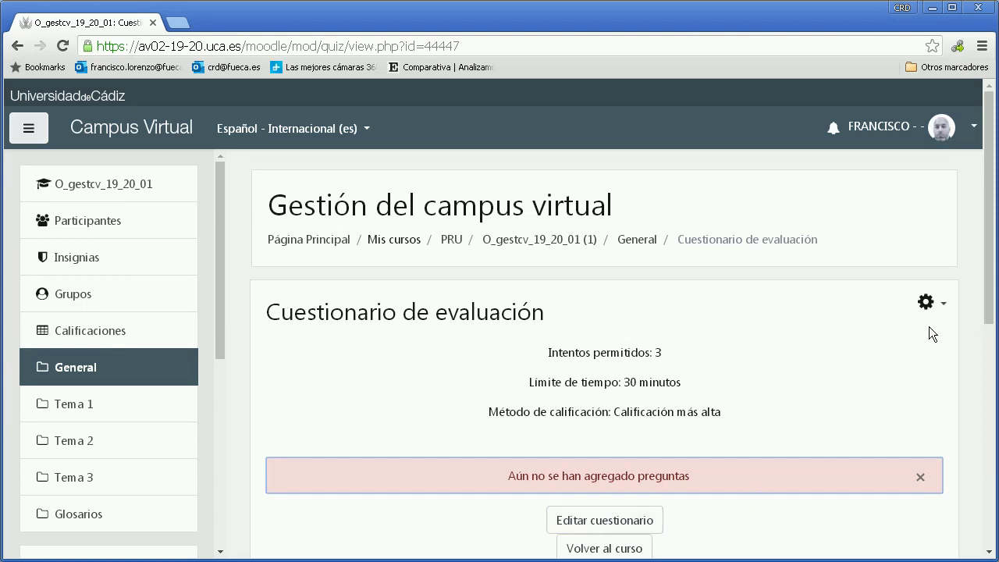
left_click(926, 303)
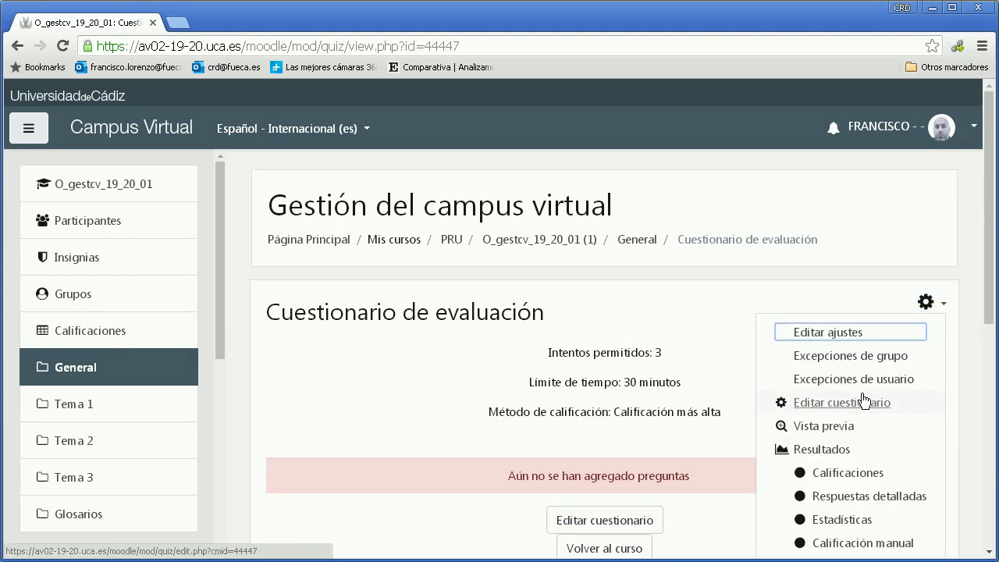
left_click(622, 520)
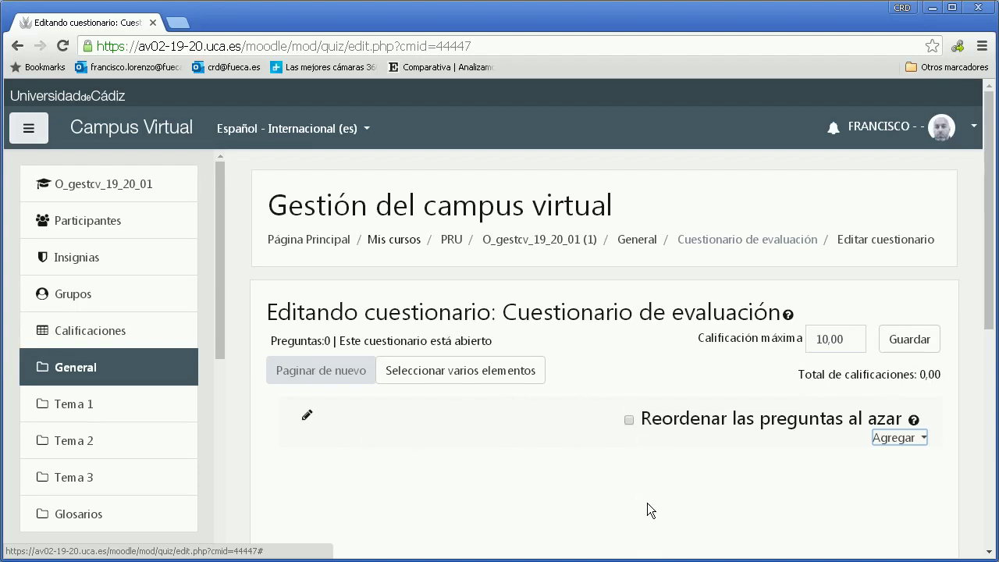
Add all the questions in the course's default question bank category, including its subcategories, to the quiz
left_click(902, 439)
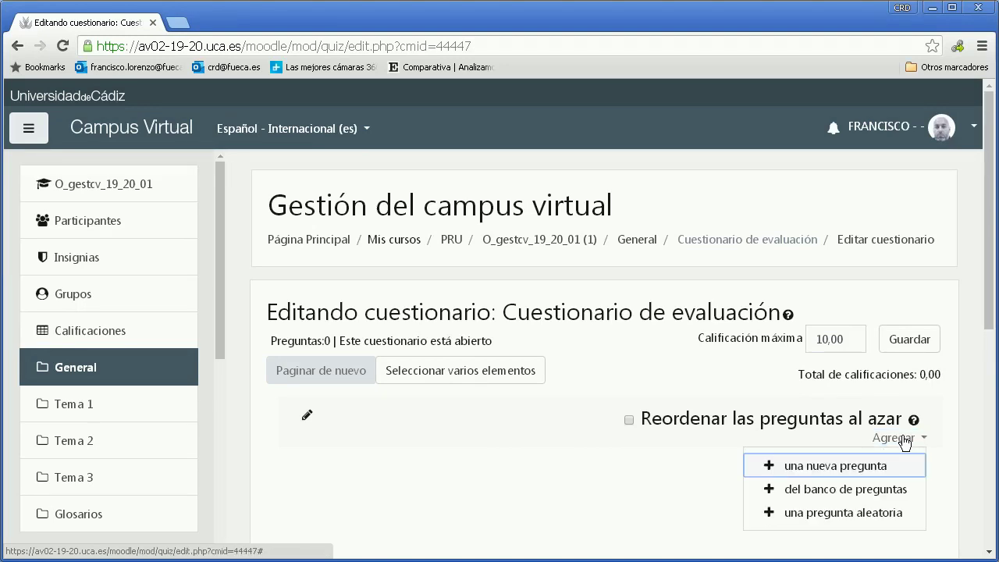
left_click(829, 492)
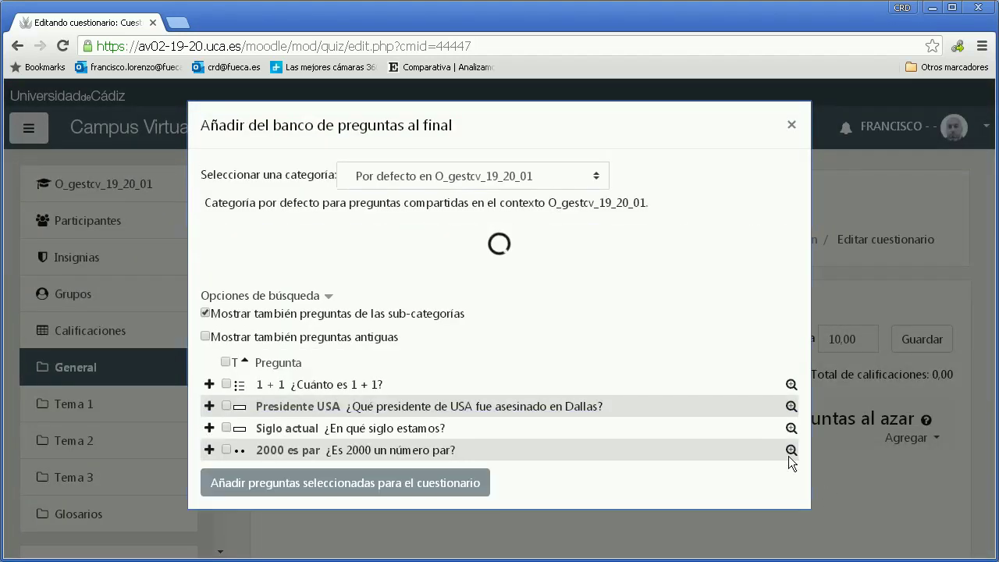
left_click(598, 174)
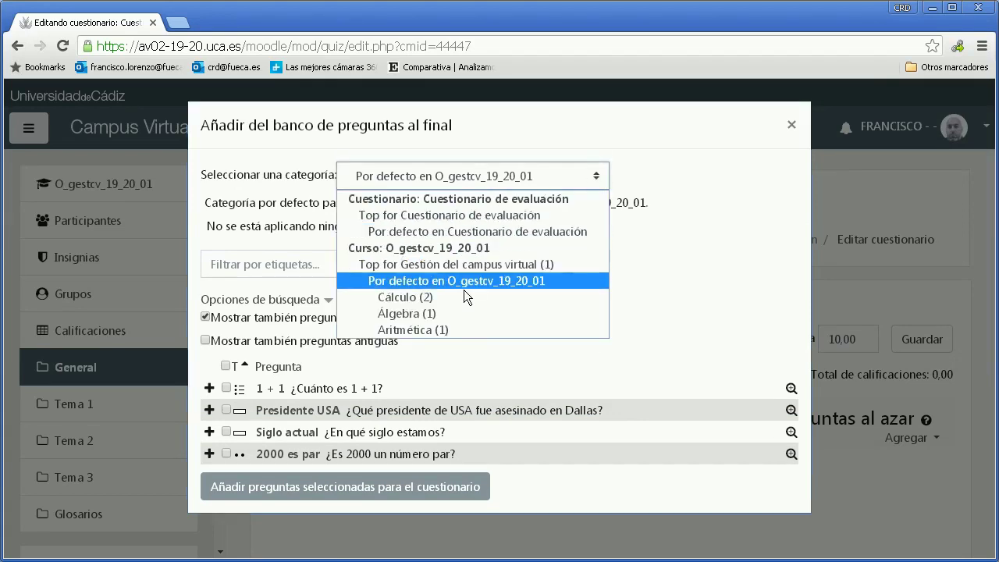
left_click(719, 180)
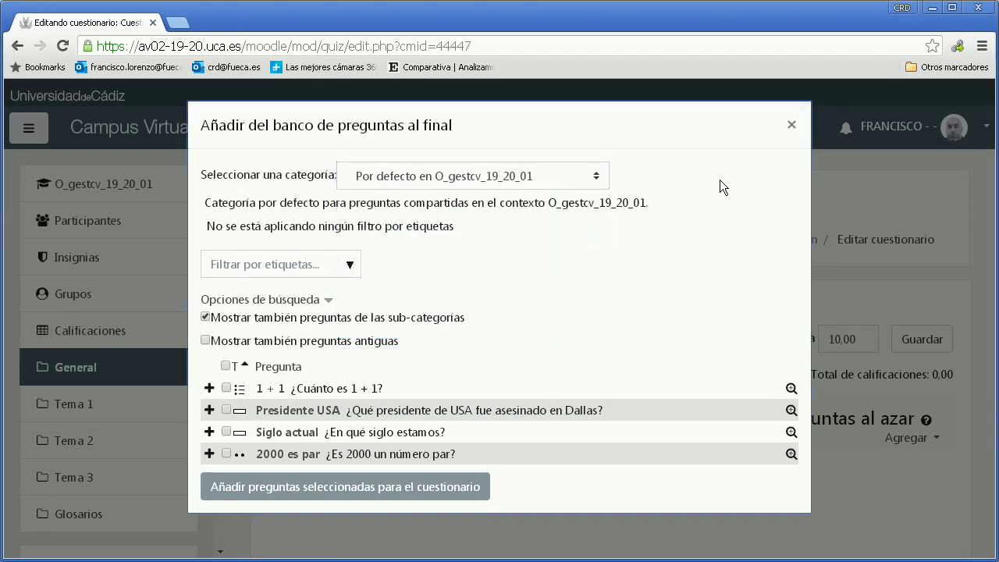
left_click(225, 367)
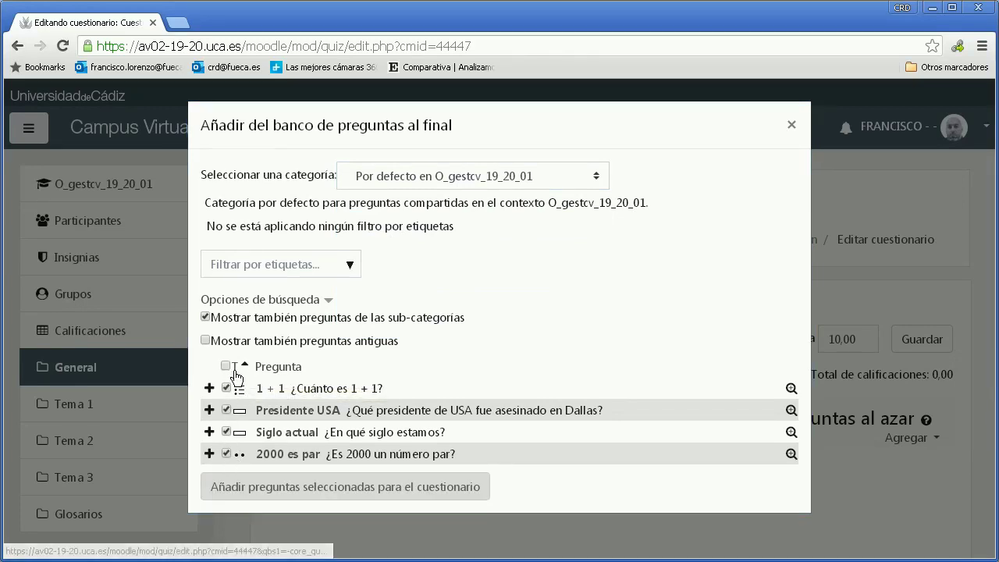
left_click(305, 486)
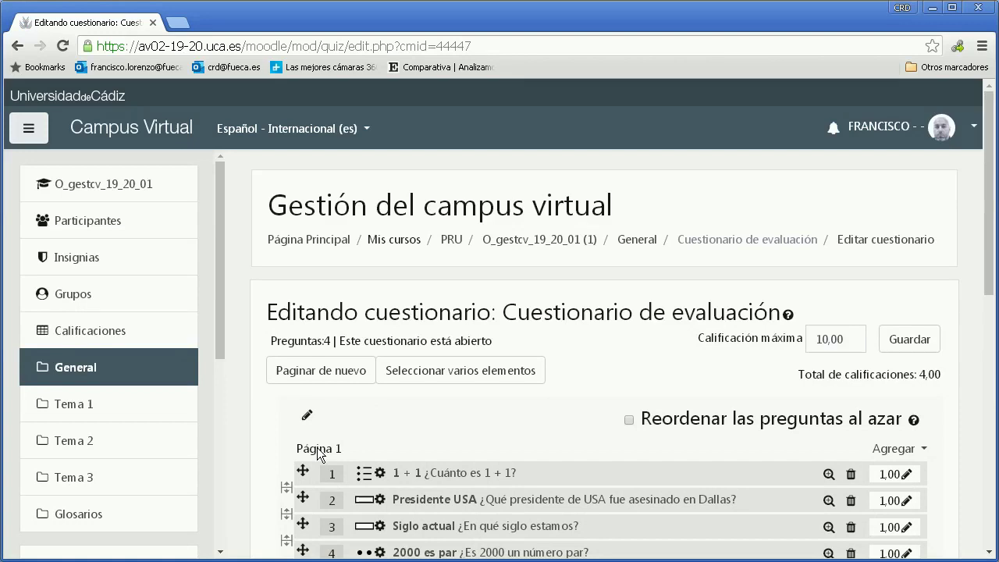
Insert page breaks between all four questions and remove the ones following questions 1 and 2
scroll(318, 453, "down", 2)
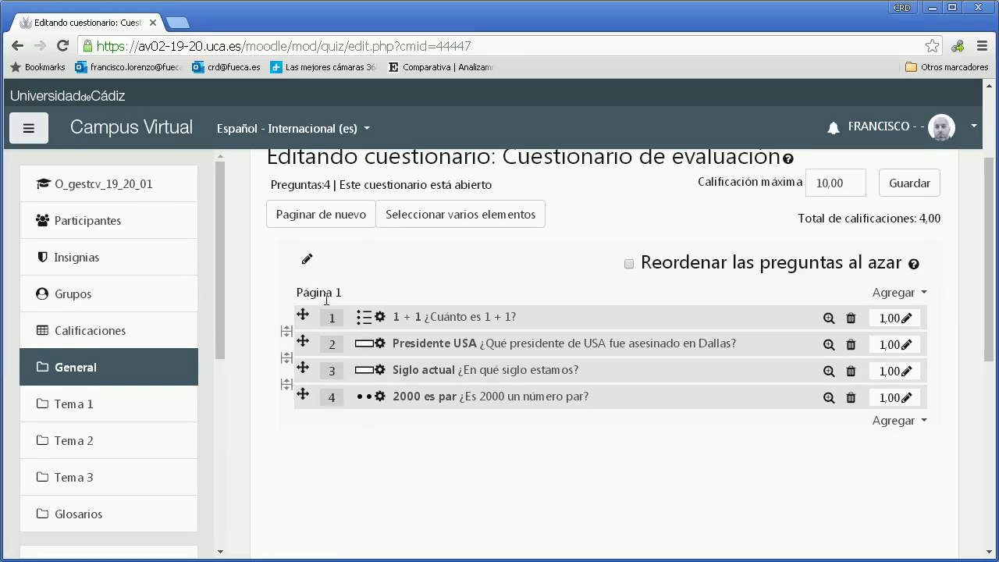
left_click(287, 334)
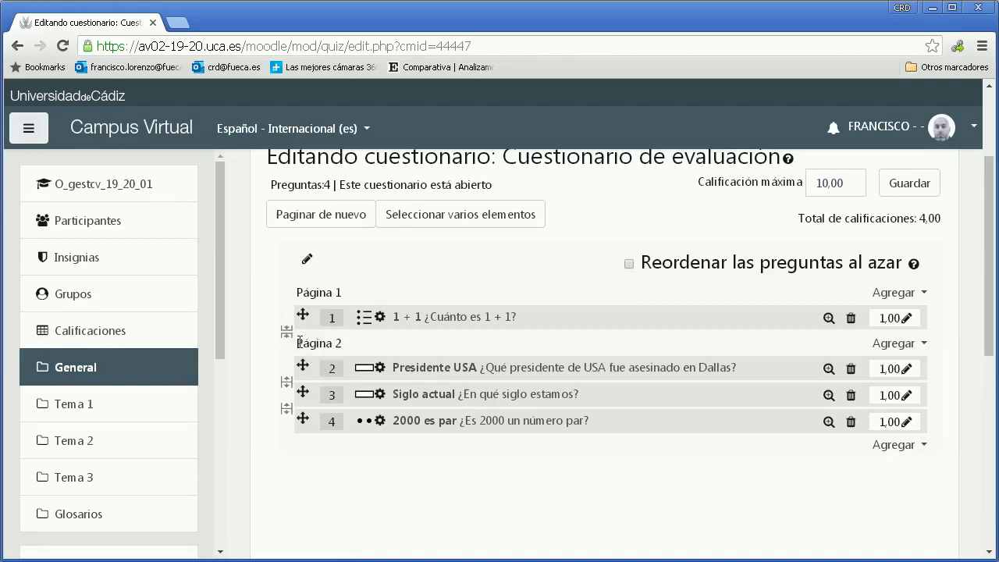
left_click(288, 382)
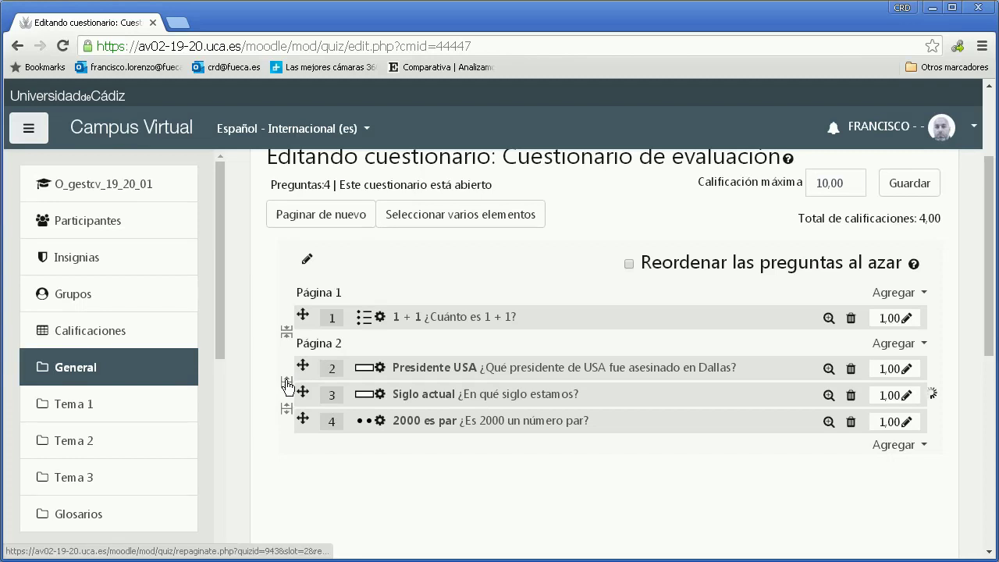
left_click(286, 431)
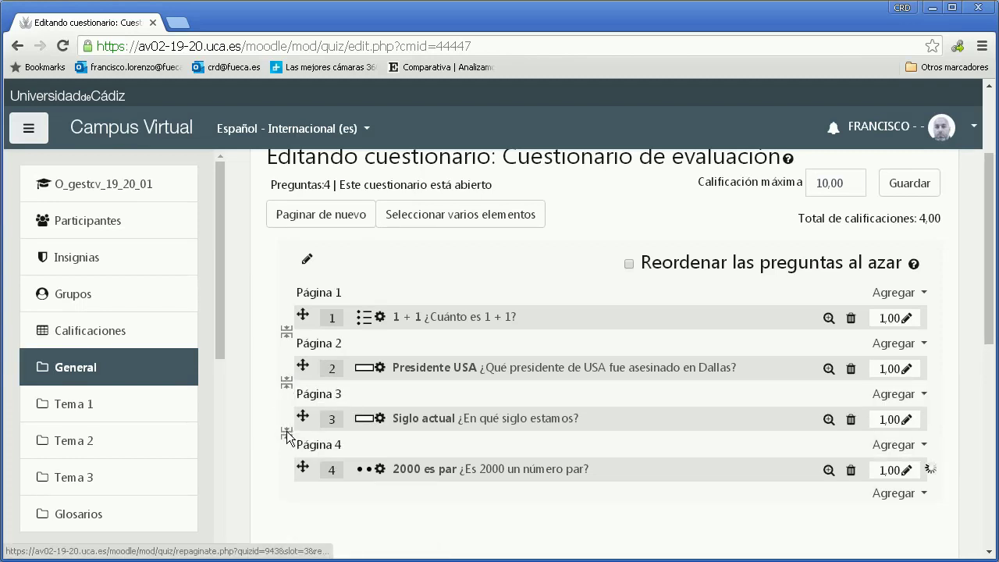
left_click(286, 382)
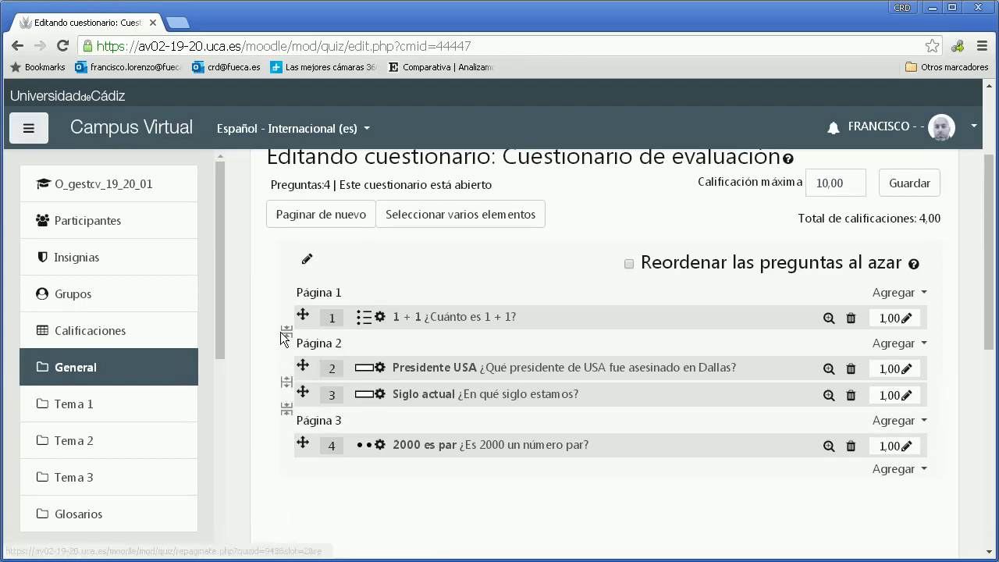
left_click(285, 337)
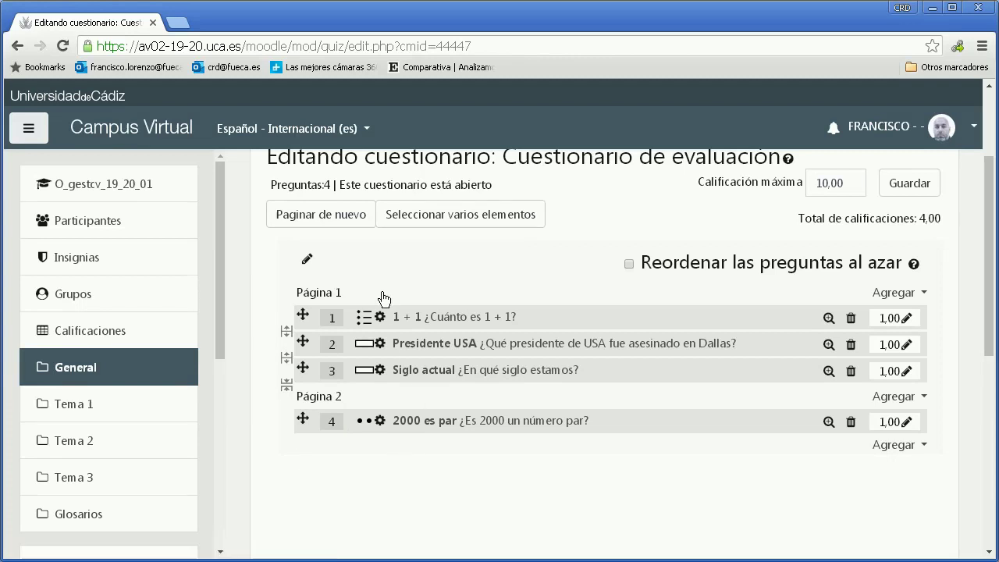
Repaginate the quiz with 2 questions per page
left_click(328, 215)
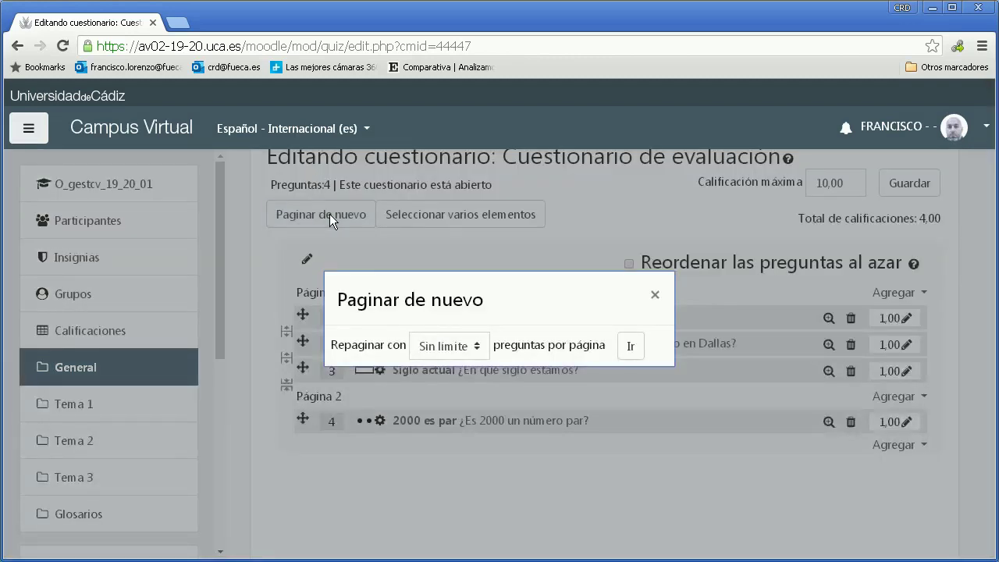
left_click(460, 347)
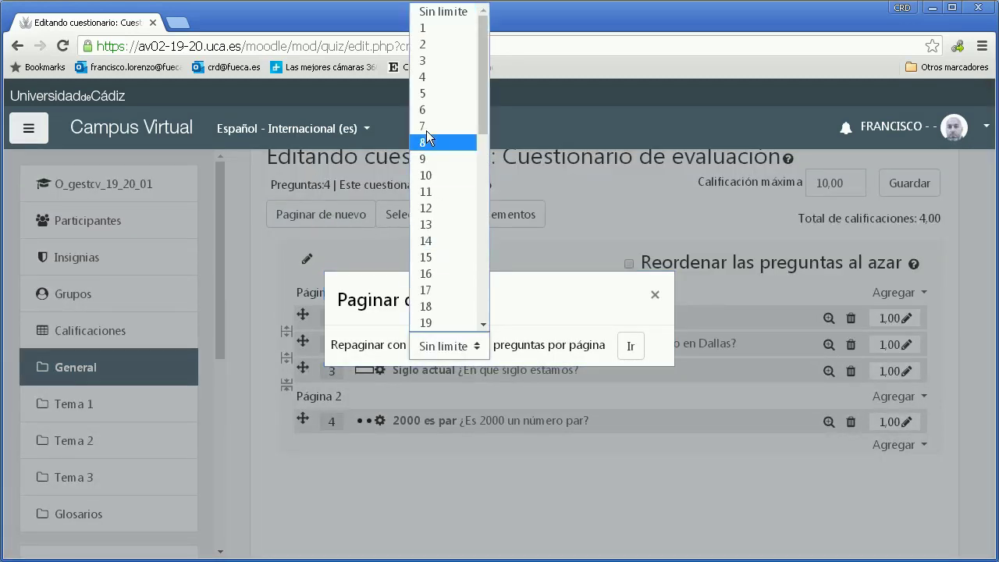
left_click(438, 47)
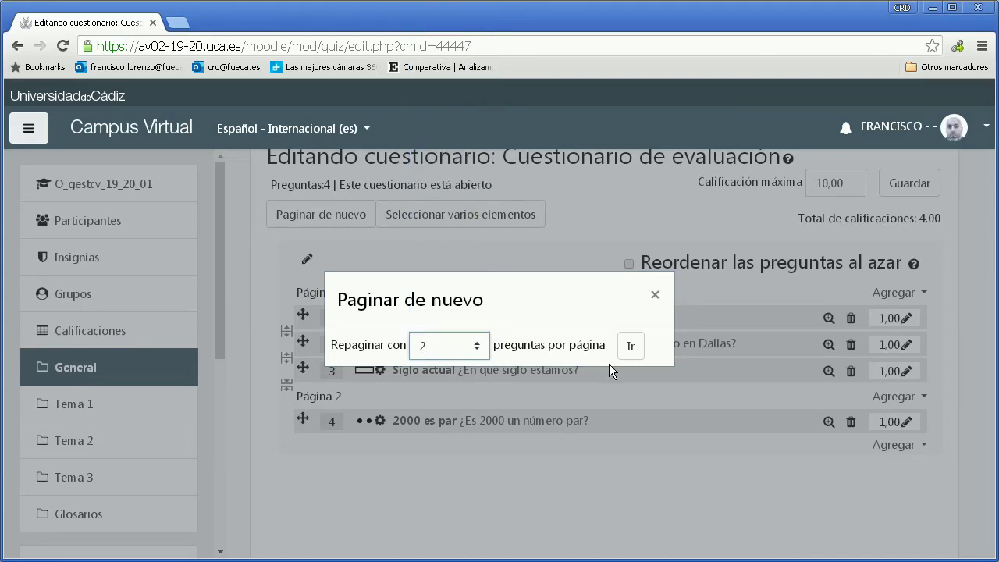
left_click(630, 346)
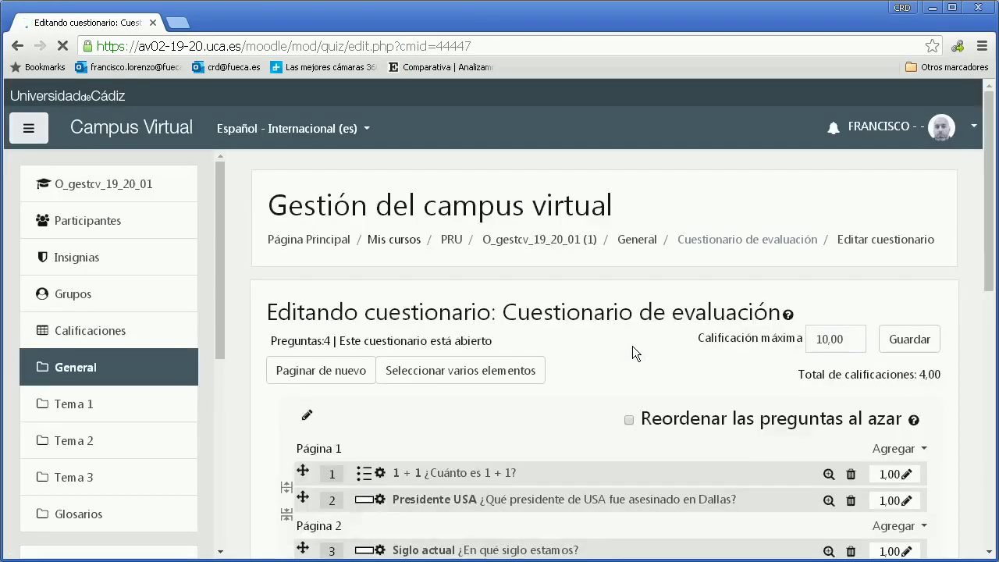
scroll(541, 352, "down", 3)
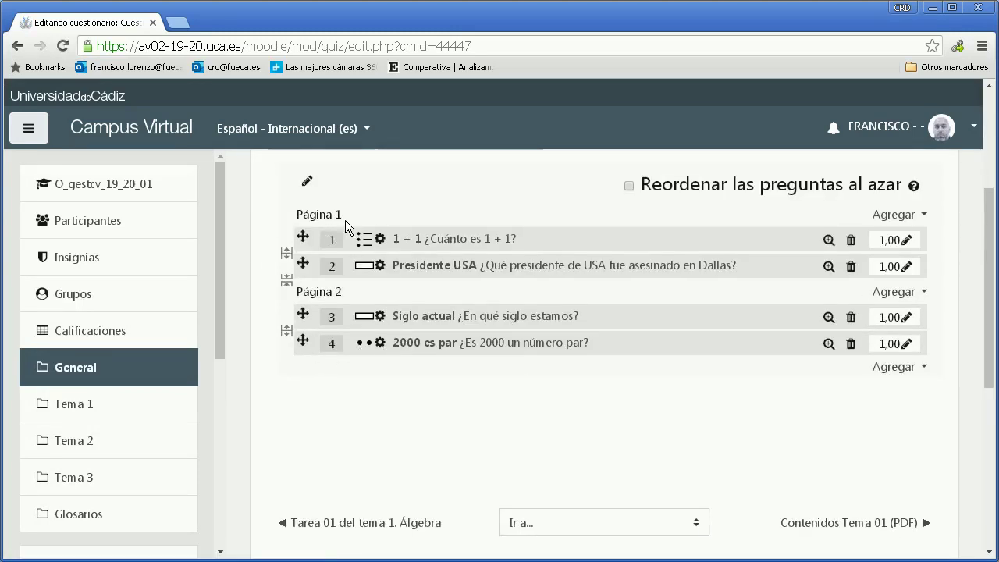
scroll(381, 399, "up", 2)
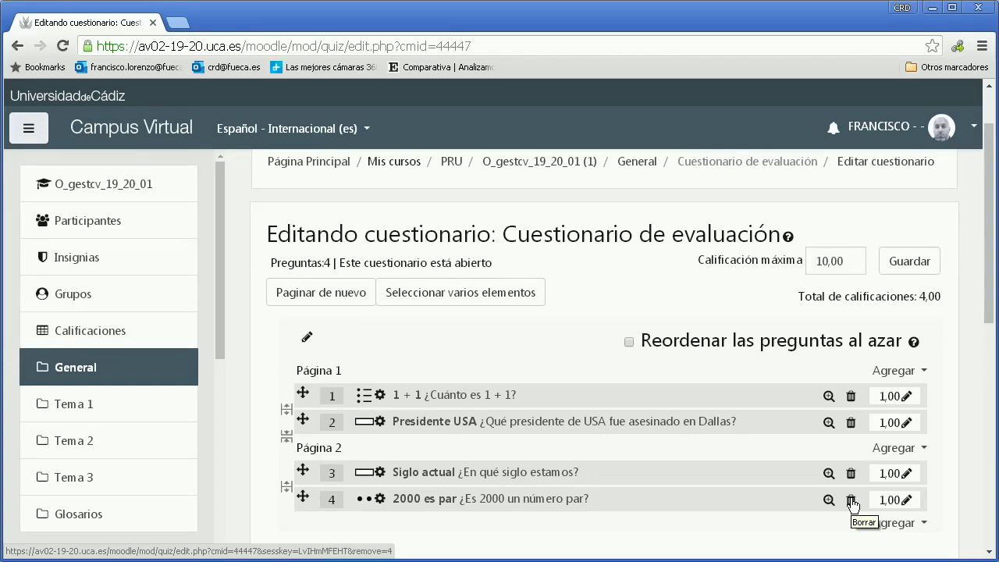
left_click(476, 298)
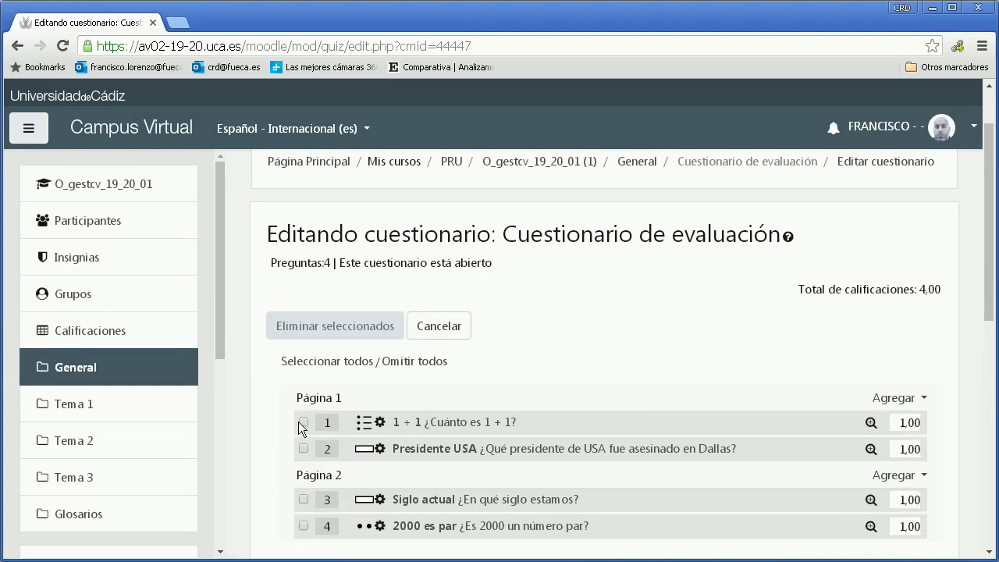
left_click(303, 423)
left_click(305, 448)
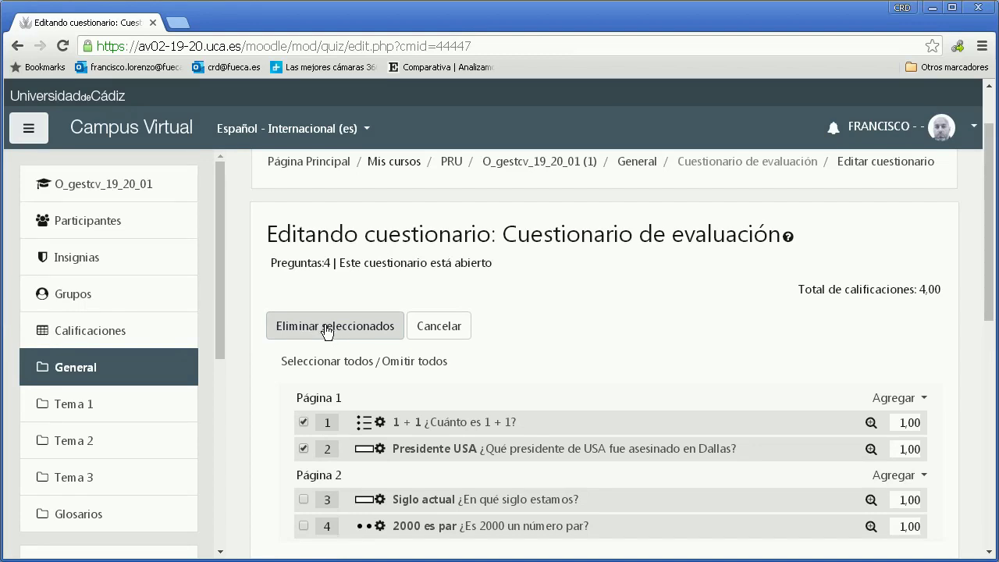
left_click(441, 328)
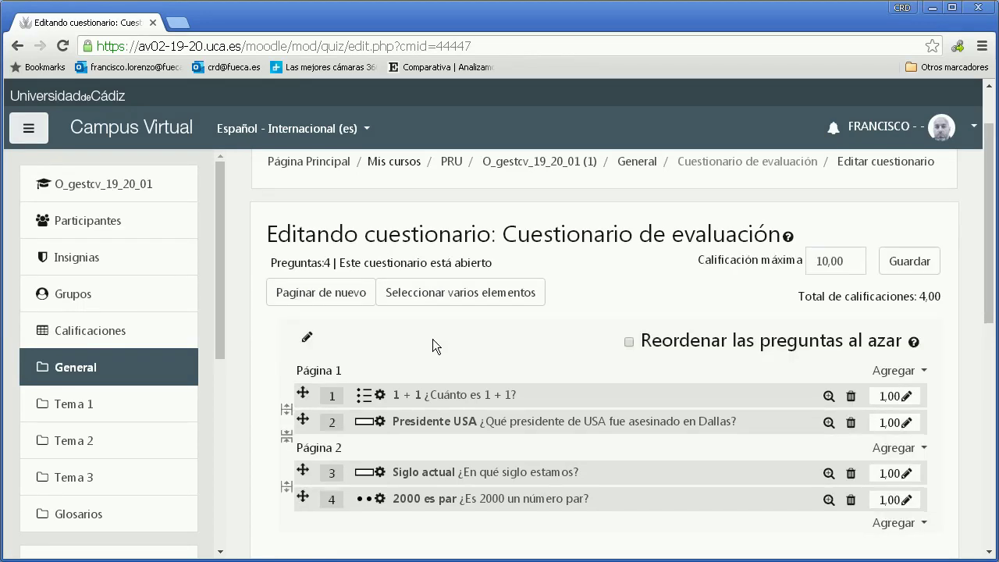
Remove the page break between questions 2 and 3 and enable random reordering of the questions
left_click(288, 448)
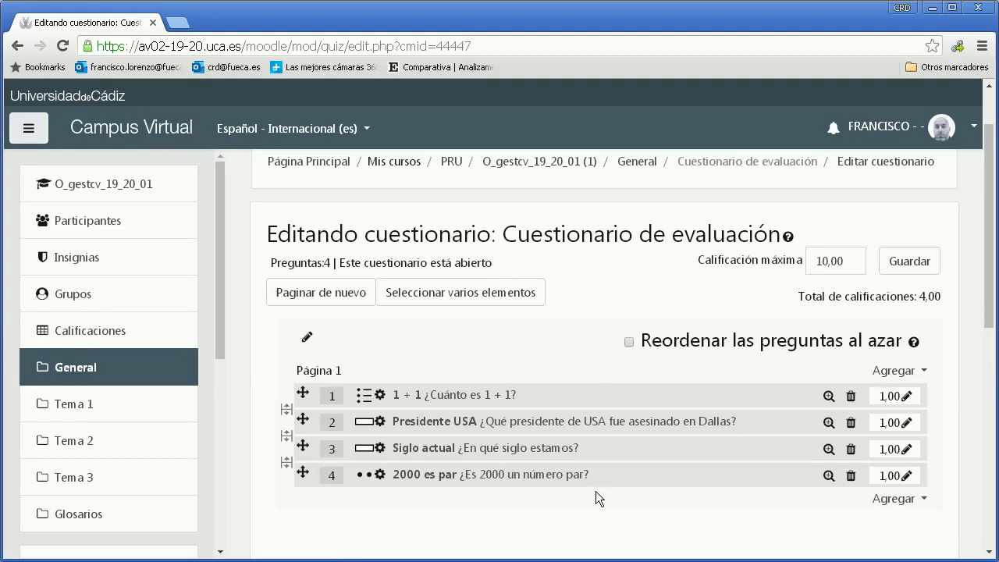
left_click_drag(843, 260, 812, 260)
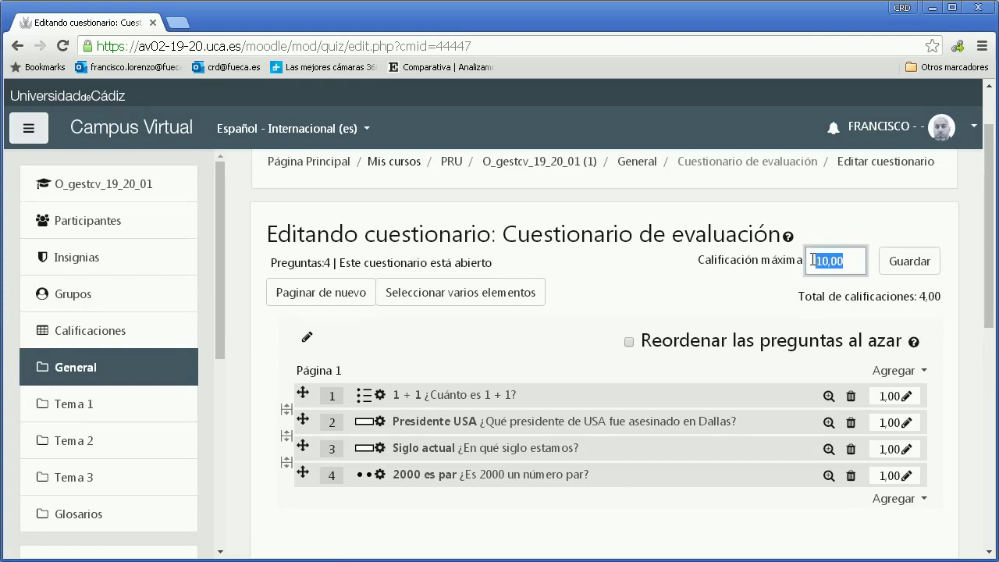
left_click(686, 349)
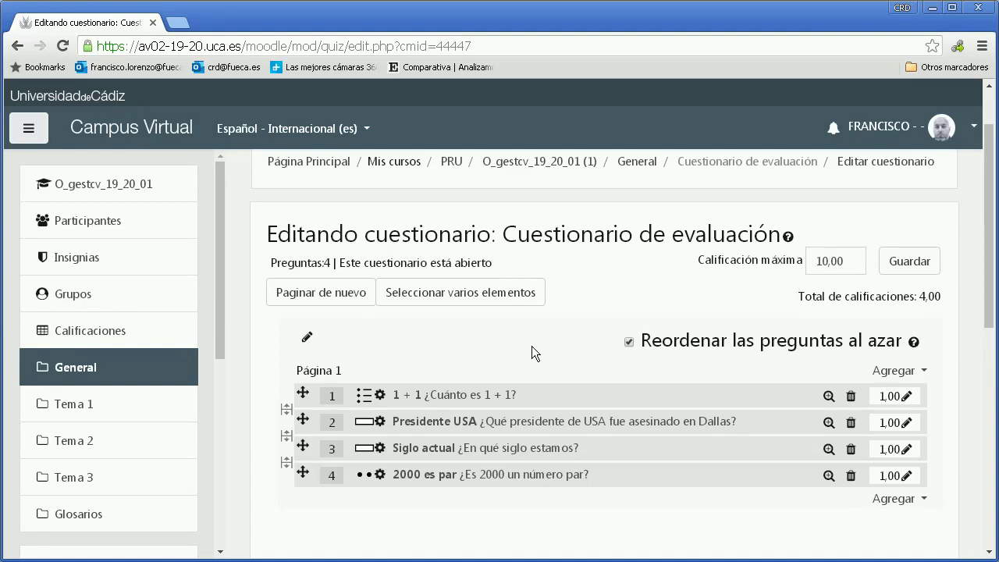
left_click(891, 371)
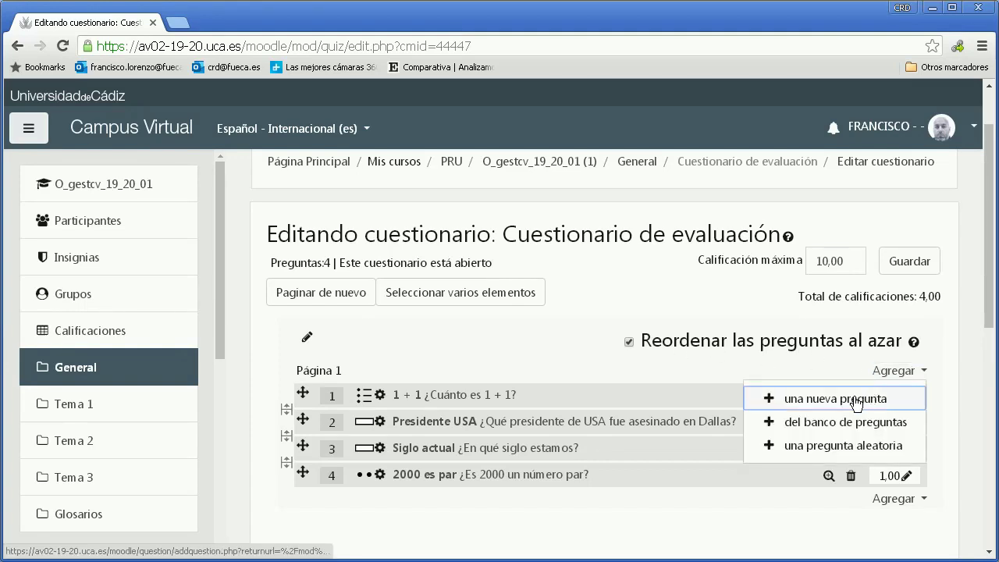
left_click(848, 448)
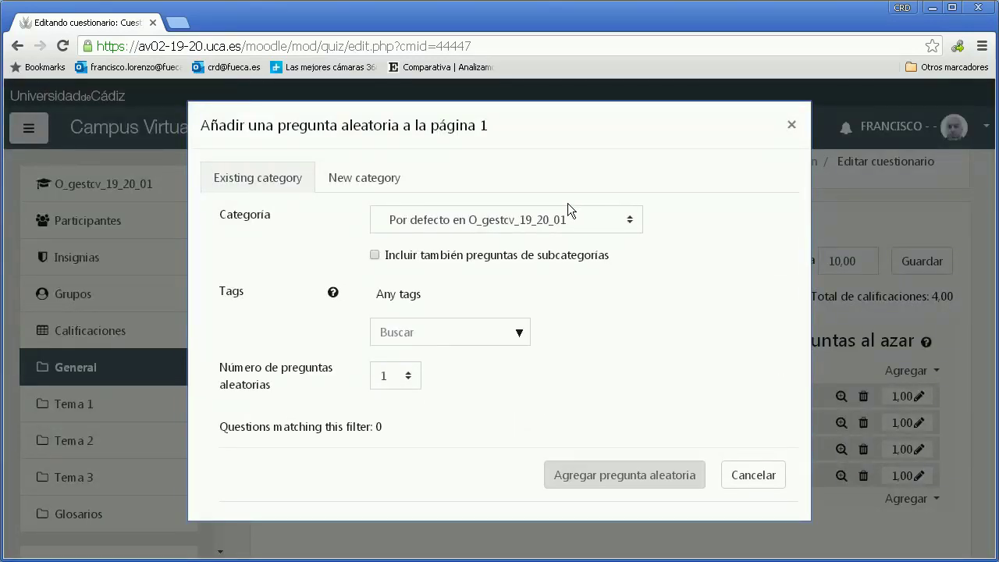
left_click(553, 217)
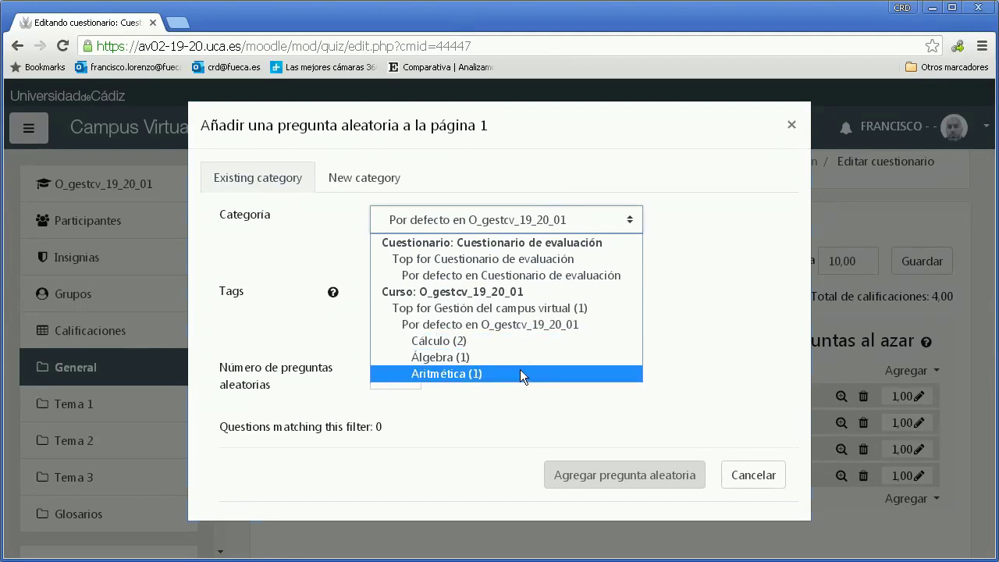
left_click(699, 242)
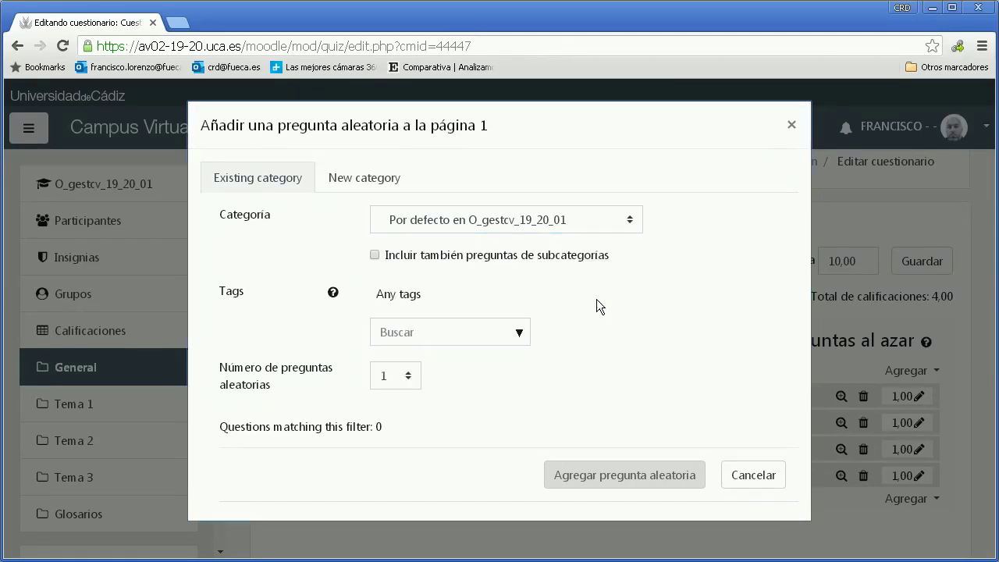
left_click(404, 376)
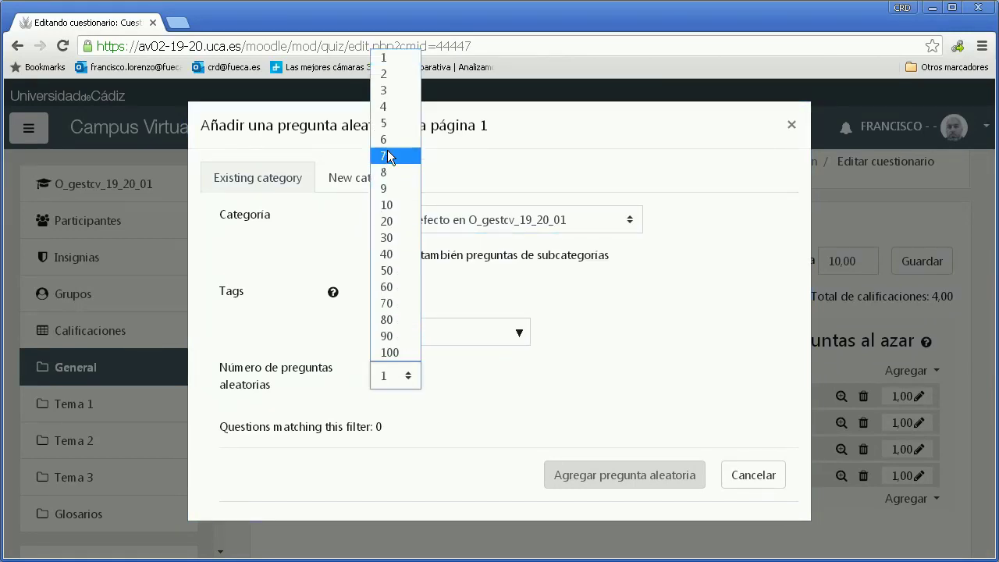
left_click(395, 199)
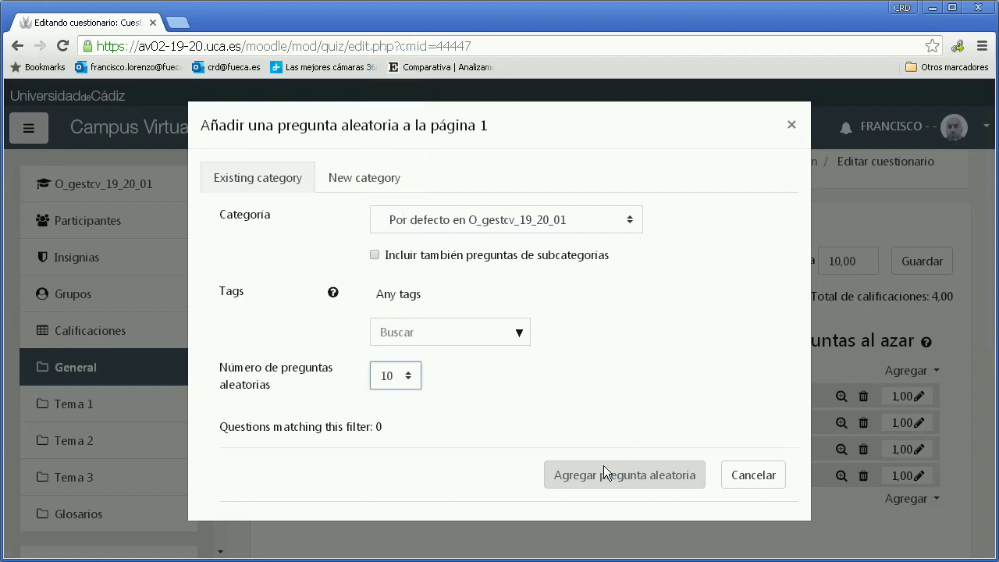
left_click(772, 479)
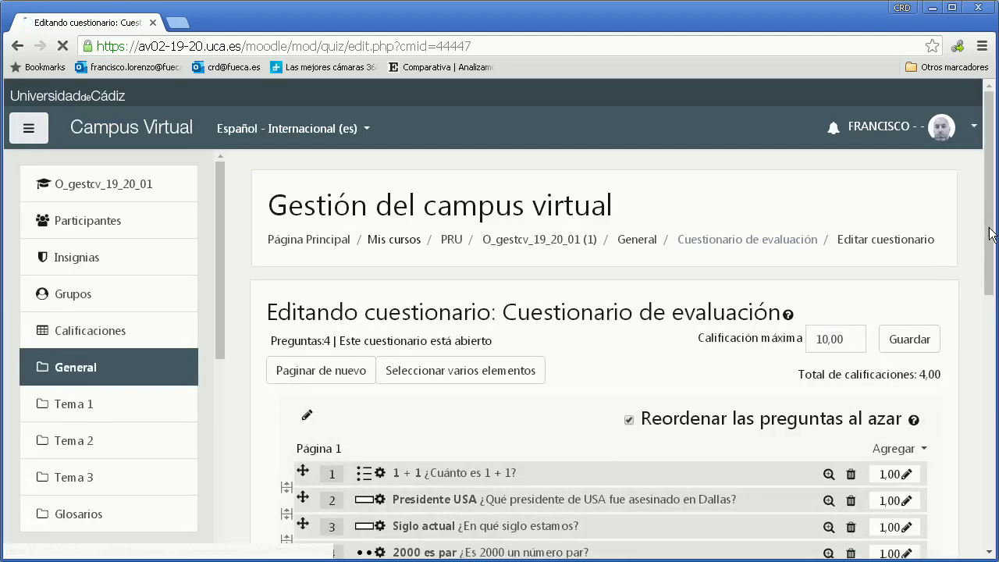
Set the maximum mark to 2 for the "1 + 1" question and 3 for the "Presidente USA" question
left_click_drag(989, 221, 992, 265)
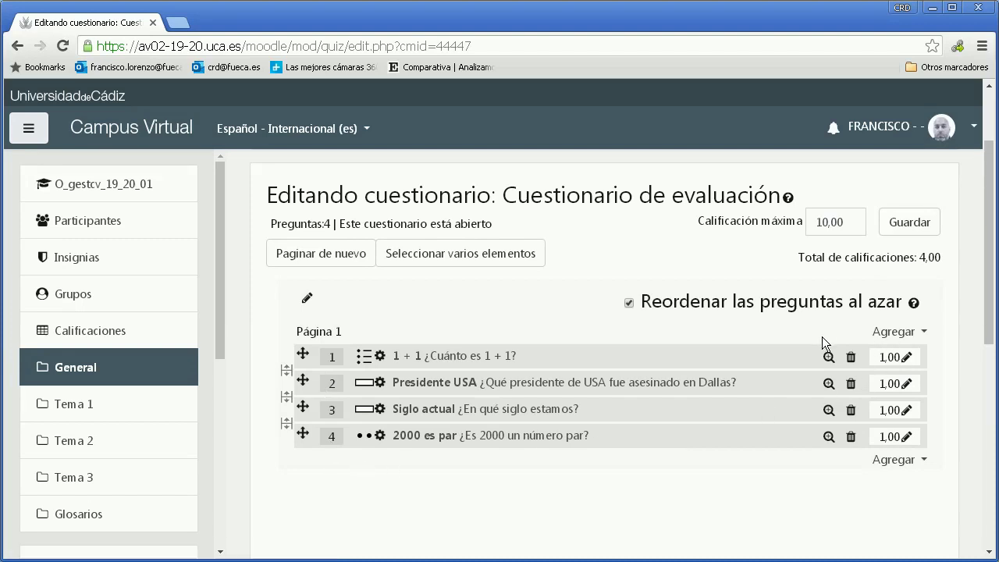
left_click(906, 357)
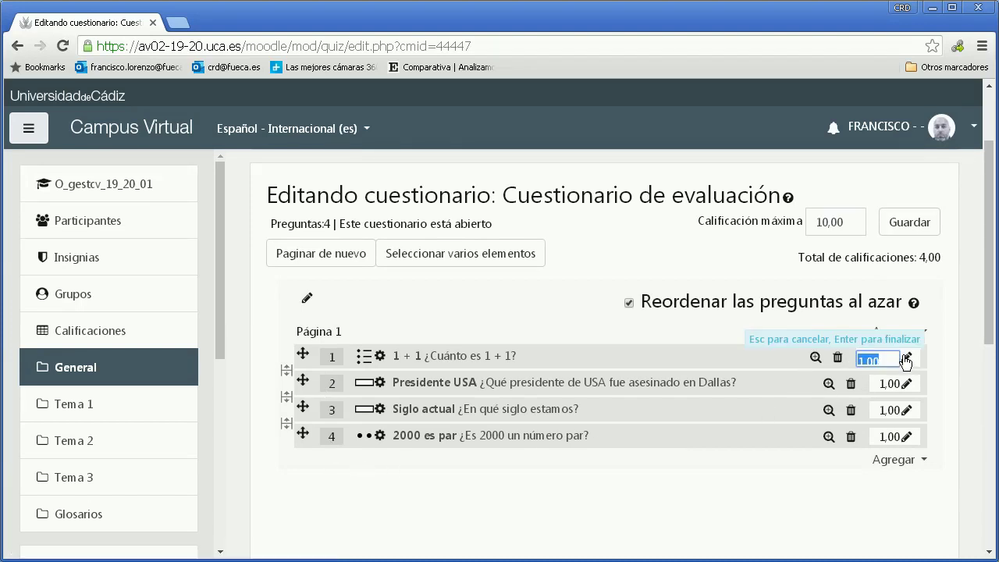
type("2")
key("Return")
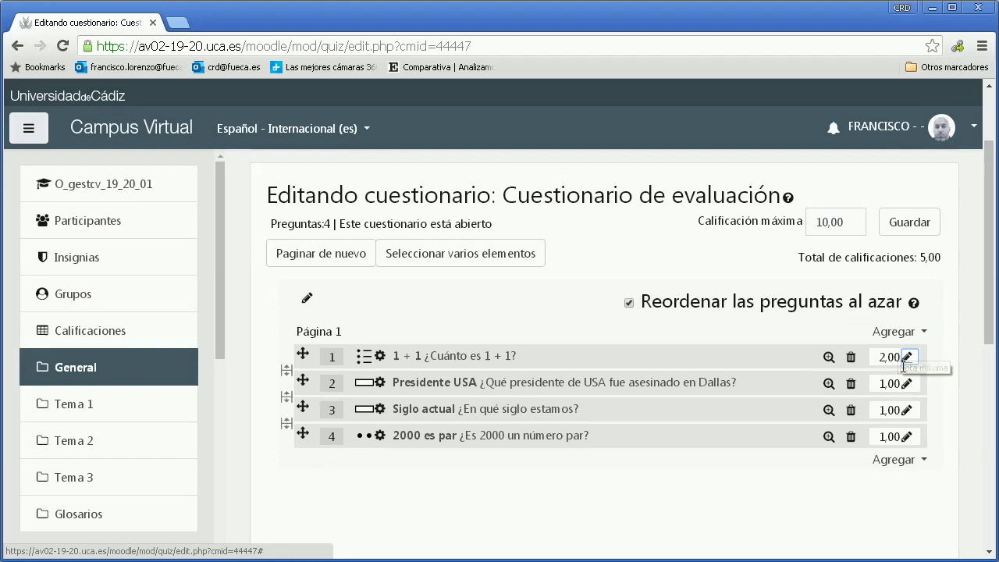
left_click(905, 385)
type("3")
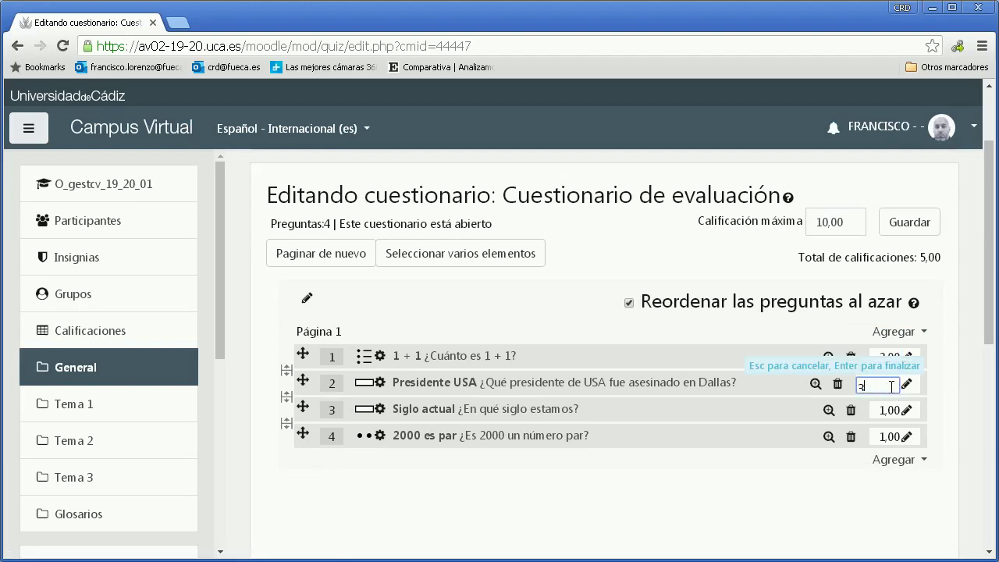
key("Return")
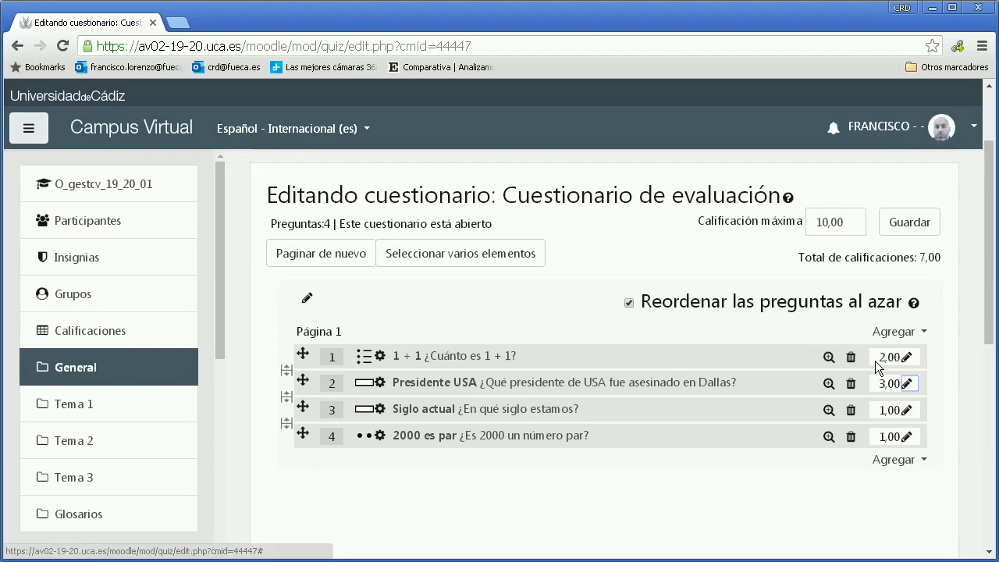